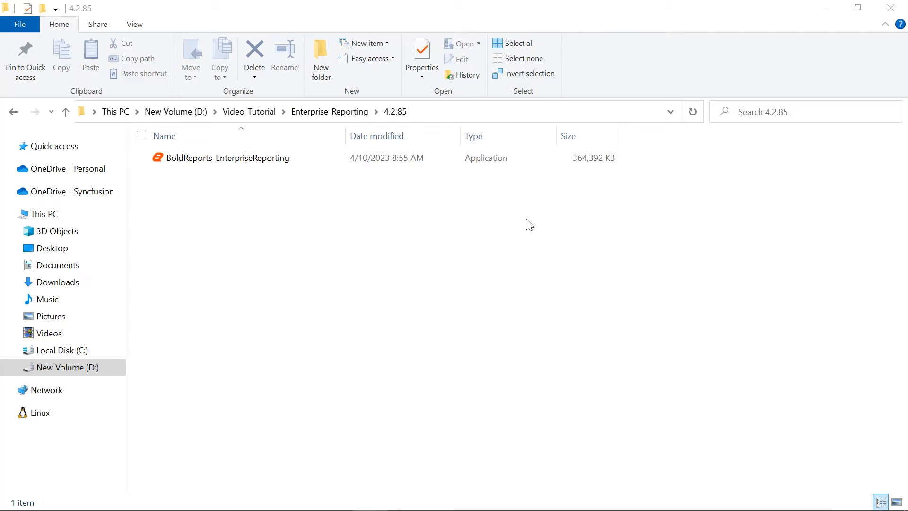
# - Run the BoldReports_EnterpriseReporting installer, agree to the license terms, and continue with the common login setup
pyautogui.click(501, 160)
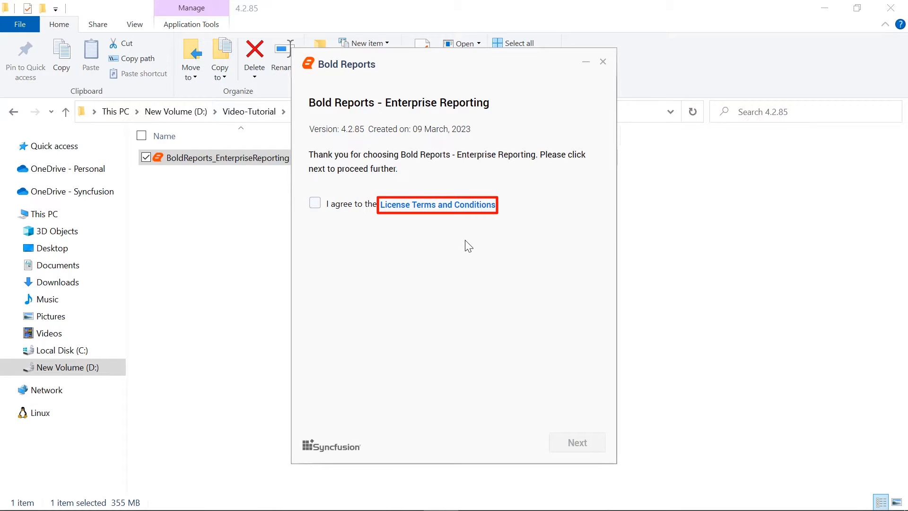
pyautogui.click(315, 202)
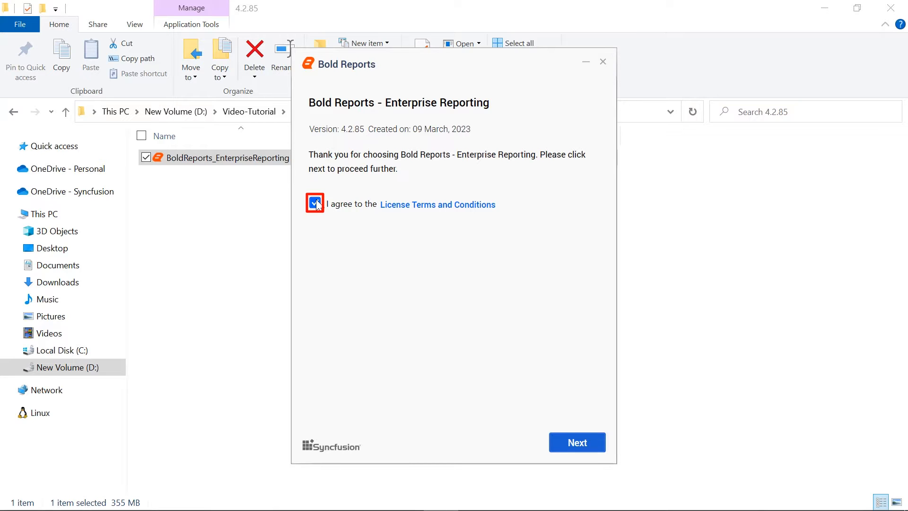
pyautogui.click(574, 445)
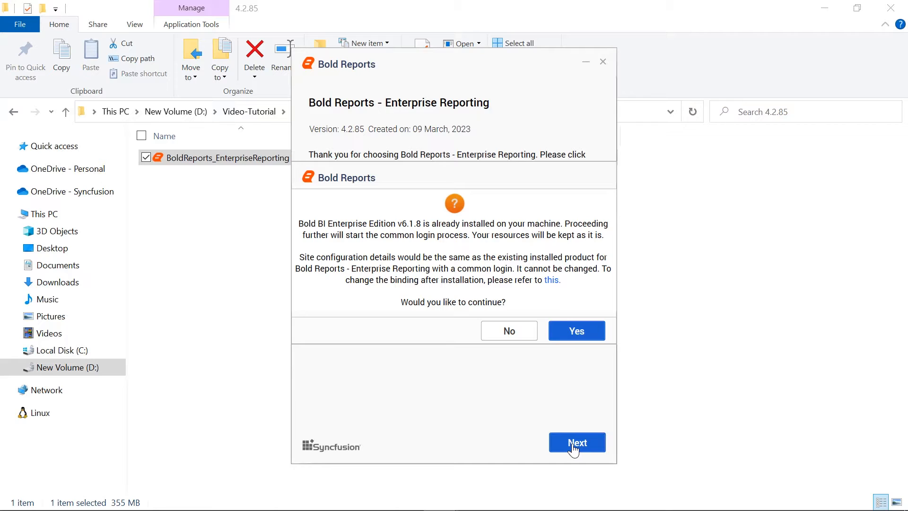
pyautogui.click(574, 335)
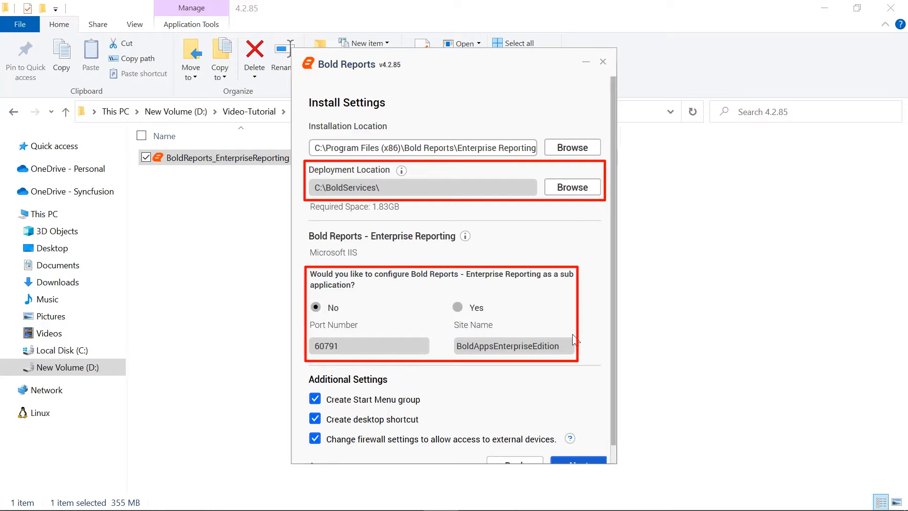
# - Accept the default install settings and the consent to download and deploy PhantomJS
pyautogui.scroll(-1, 573, 338)
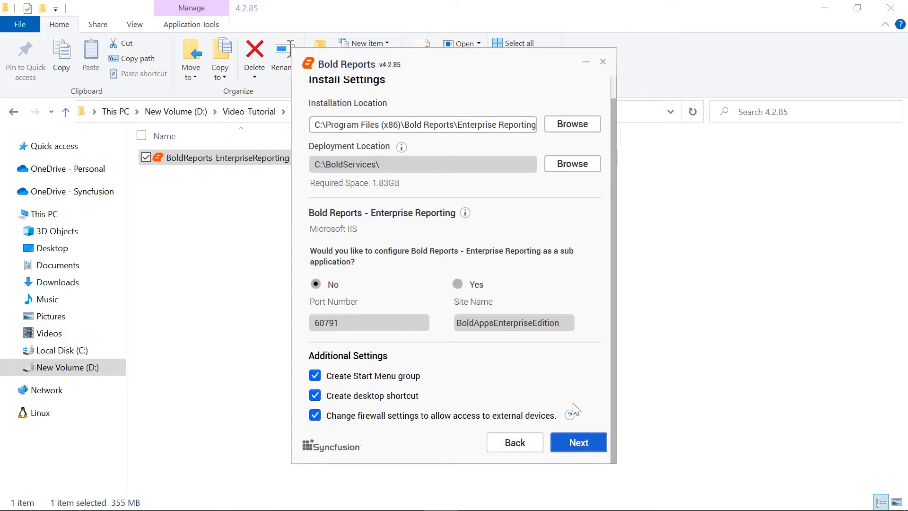
pyautogui.click(575, 444)
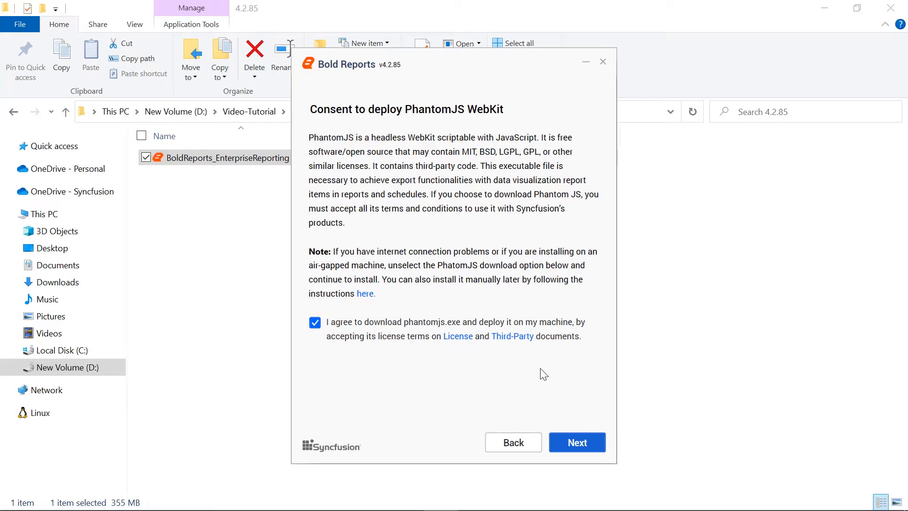
pyautogui.click(569, 443)
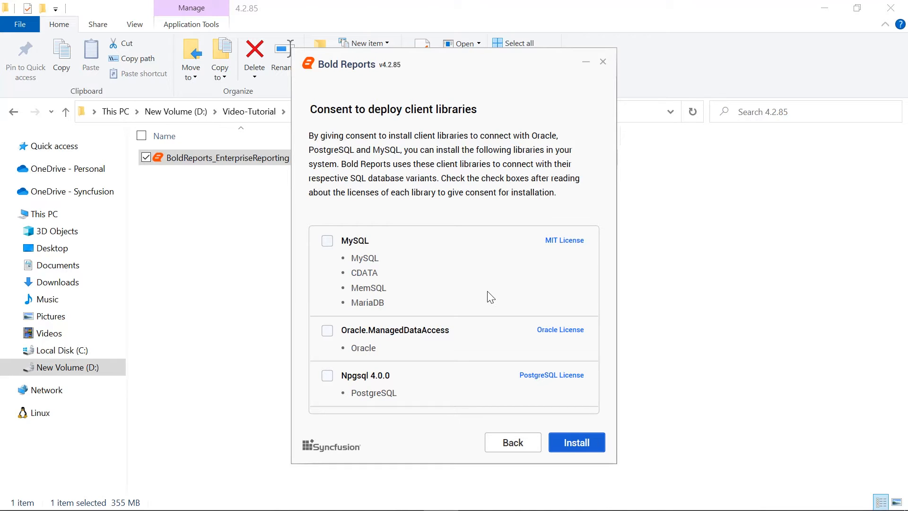
# - Install with the MySQL, Oracle.ManagedDataAccess and Npgsql 4.0.0 client libraries, and launch the installed application
pyautogui.click(327, 242)
pyautogui.click(327, 330)
pyautogui.click(328, 377)
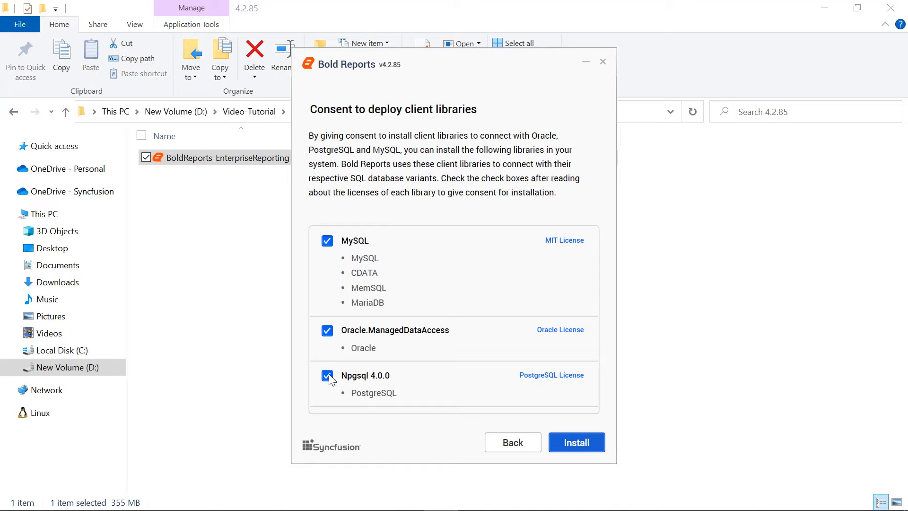
pyautogui.click(572, 449)
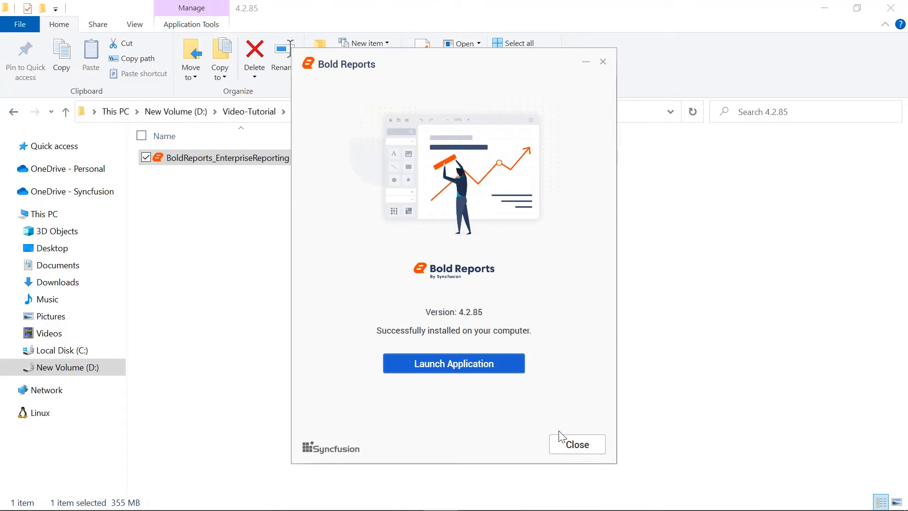
pyautogui.click(513, 371)
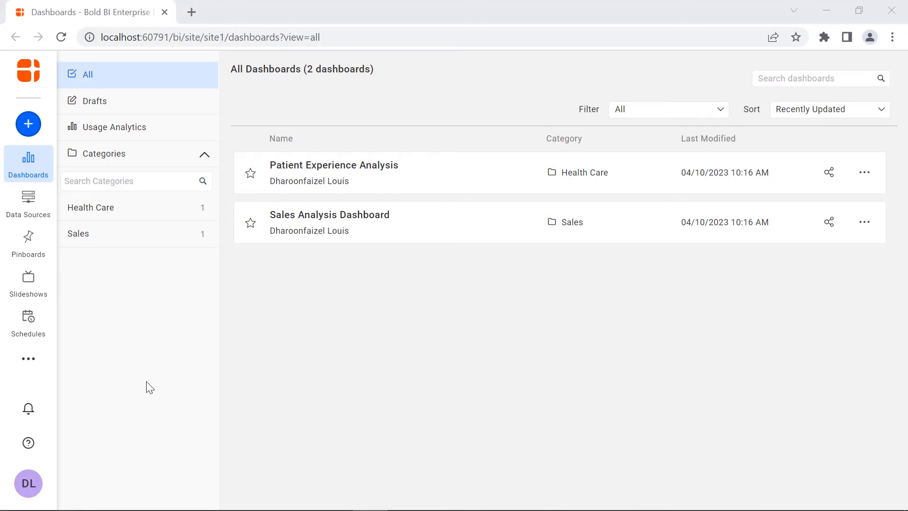
# - Go to the site administration area and open the license management settings for Enterprise Reporting
pyautogui.click(41, 481)
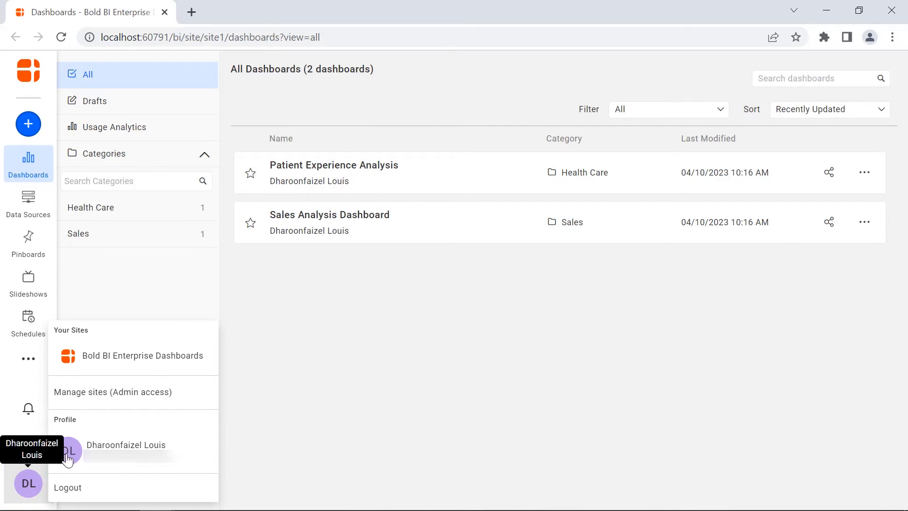
pyautogui.click(126, 392)
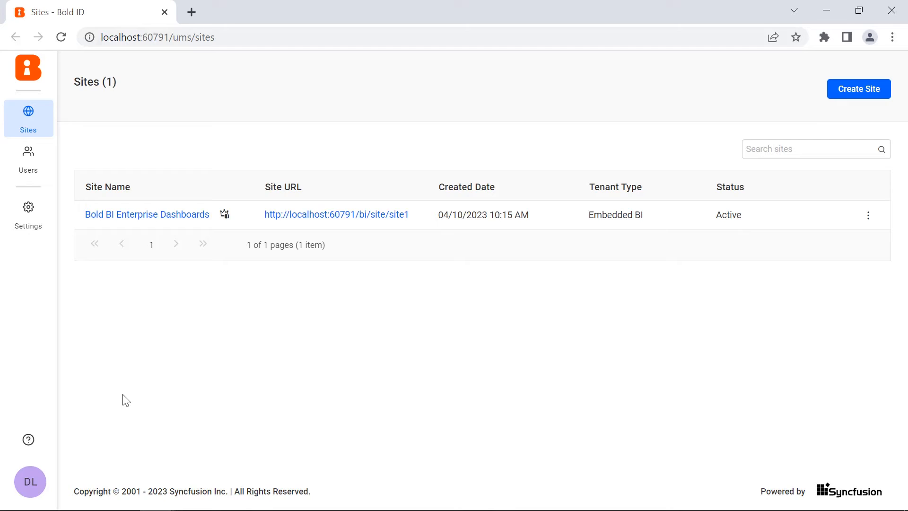
pyautogui.click(39, 232)
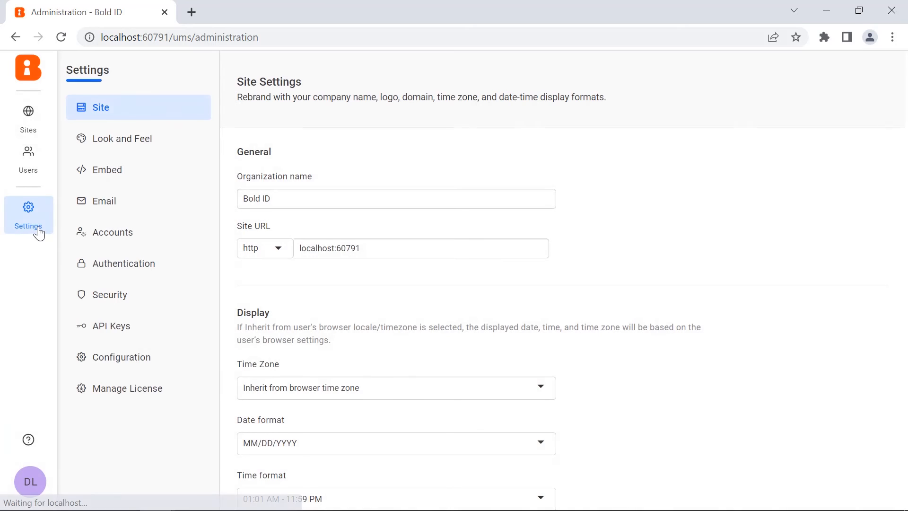
pyautogui.click(98, 386)
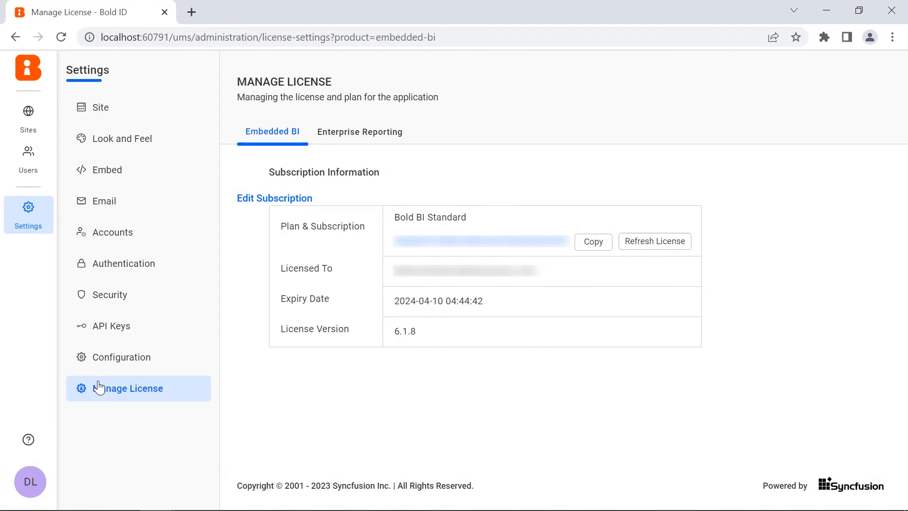
pyautogui.click(351, 142)
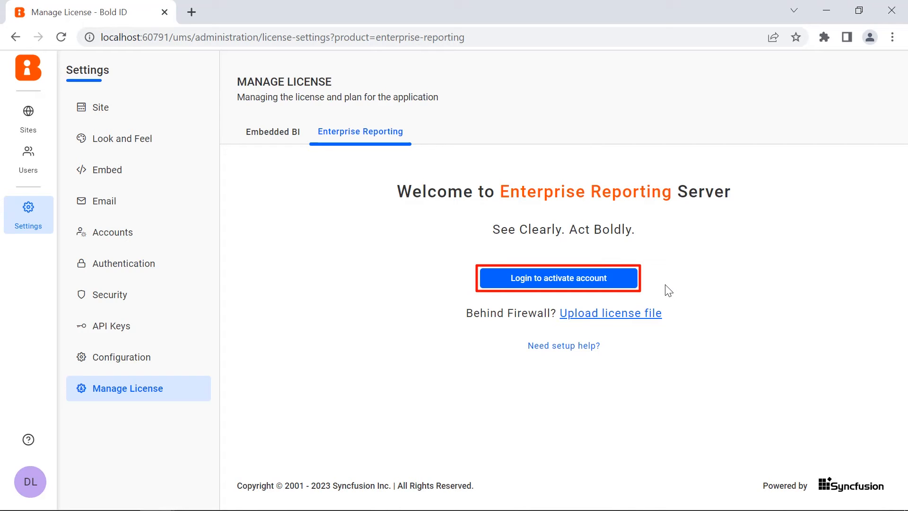
# - Activate the Enterprise Reporting license by logging in to Bold ID with the account's email address
pyautogui.click(652, 313)
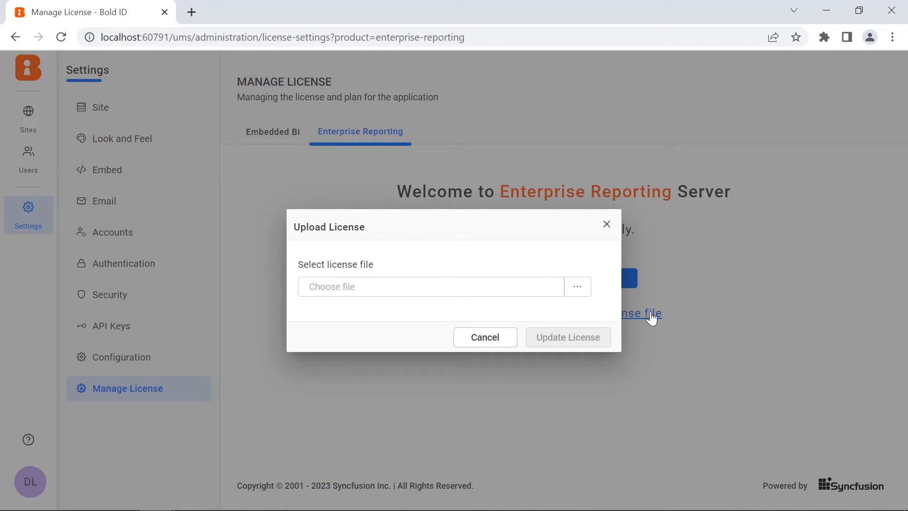
pyautogui.click(607, 224)
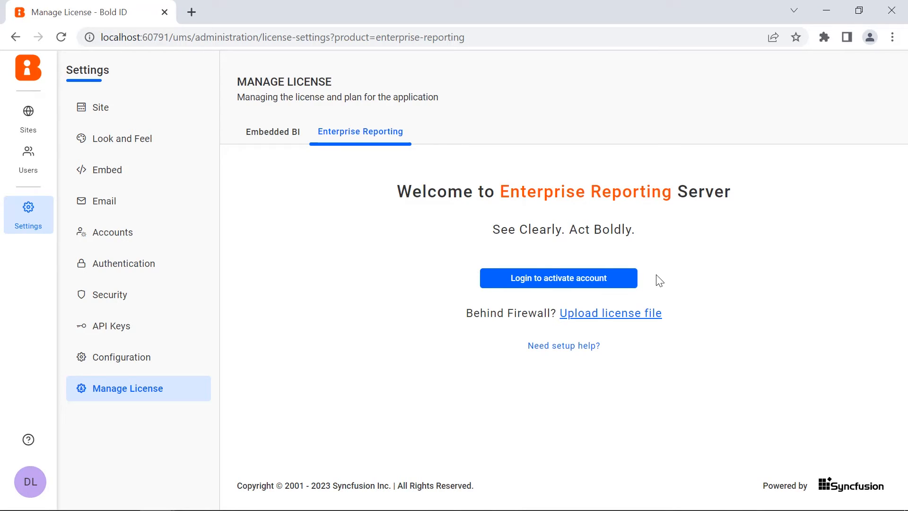
pyautogui.click(628, 281)
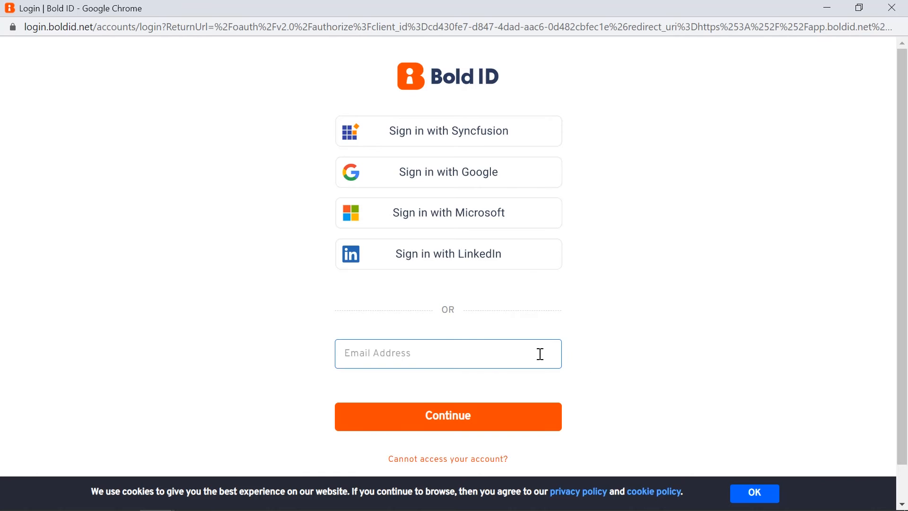
pyautogui.click(539, 354)
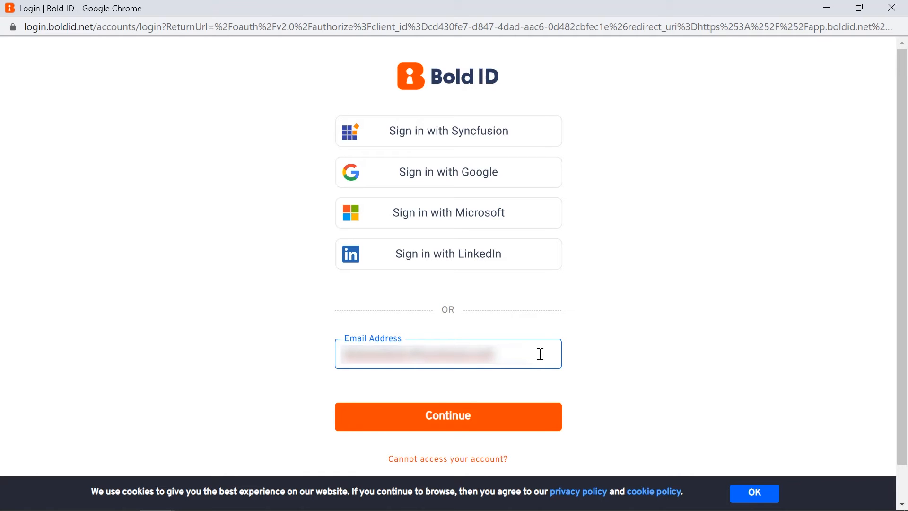
pyautogui.click(535, 422)
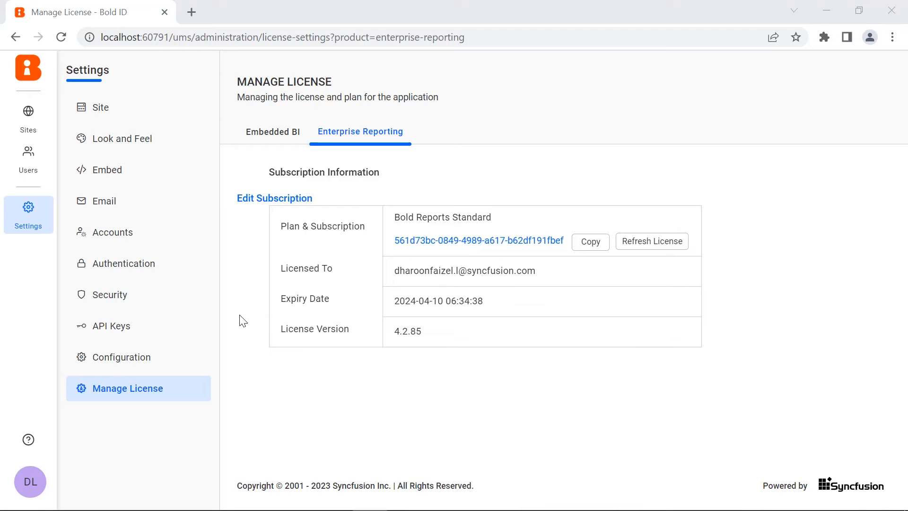
# - Start creating a new site with Enterprise Reporting as the tenant type
pyautogui.click(46, 132)
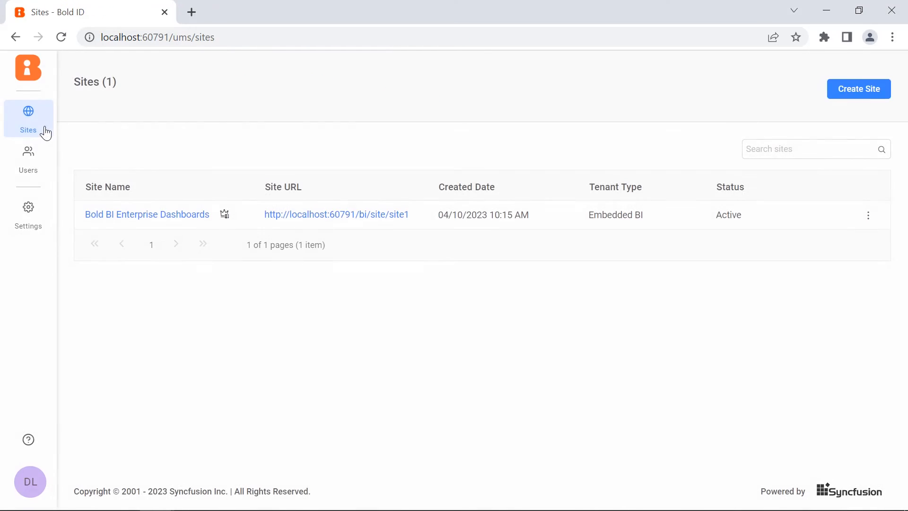
pyautogui.click(840, 92)
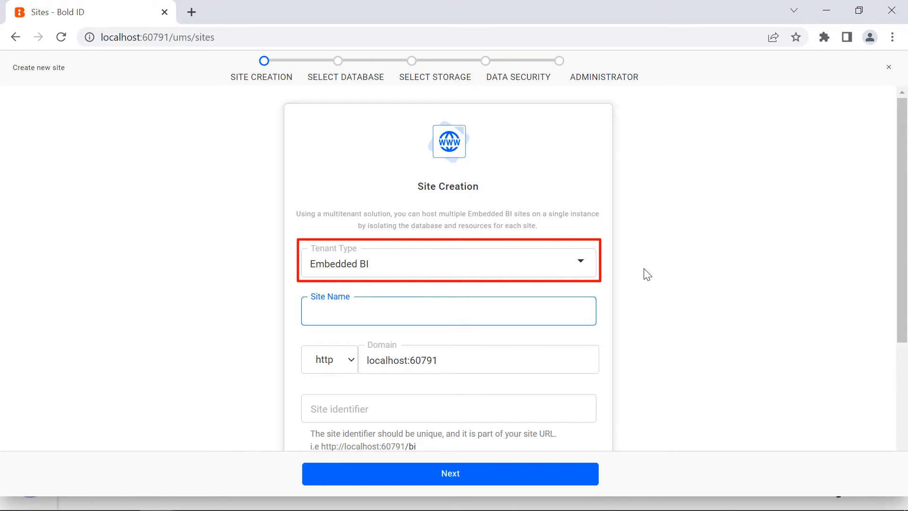
pyautogui.click(580, 261)
pyautogui.click(567, 318)
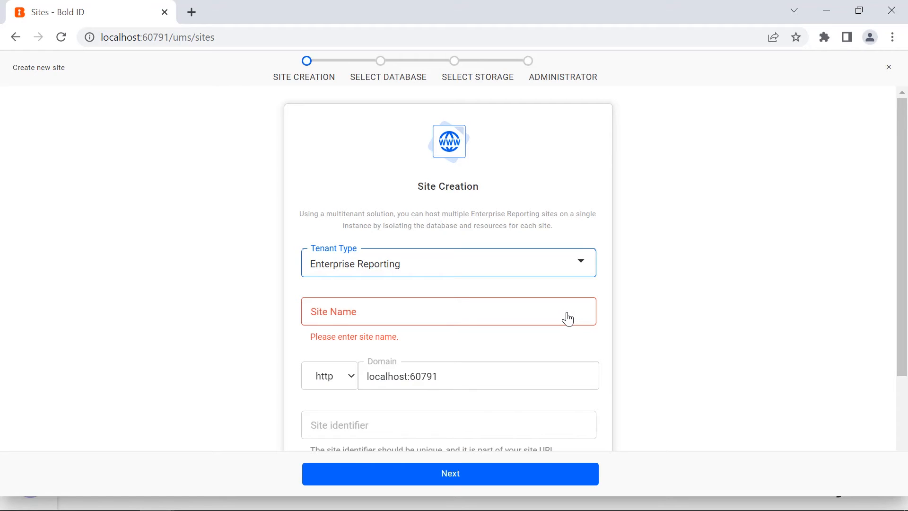
# - Name the site "Bold Reports Enterprise Reporting" and keep http as the domain's protocol
pyautogui.click(578, 306)
pyautogui.write('Bold Reports Enterprise')
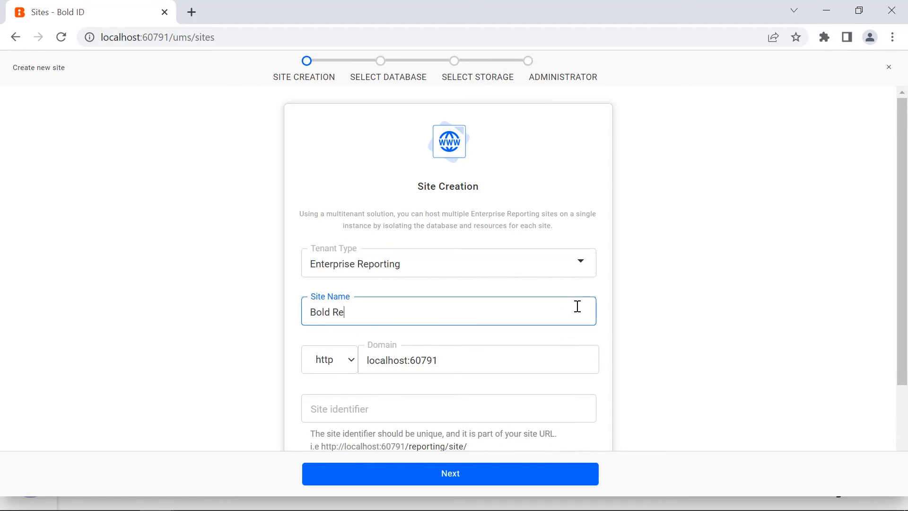
pyautogui.write('Reporting')
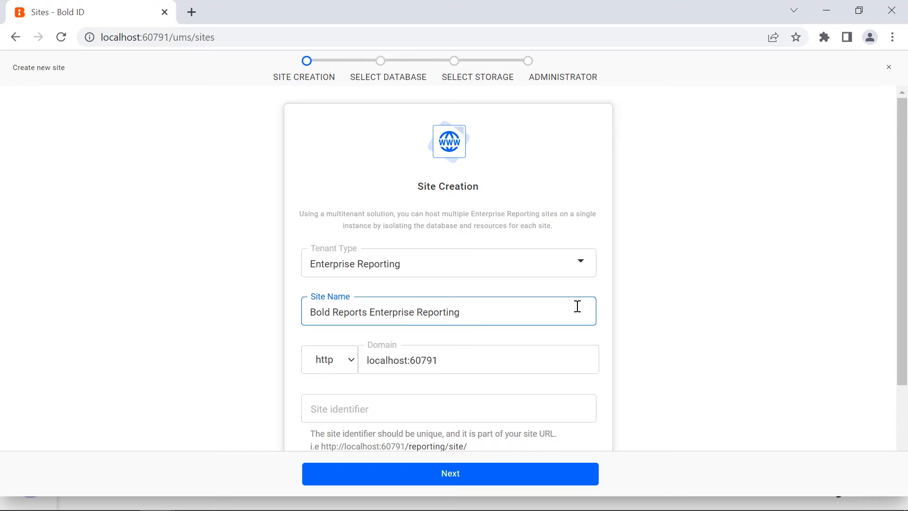
pyautogui.click(574, 383)
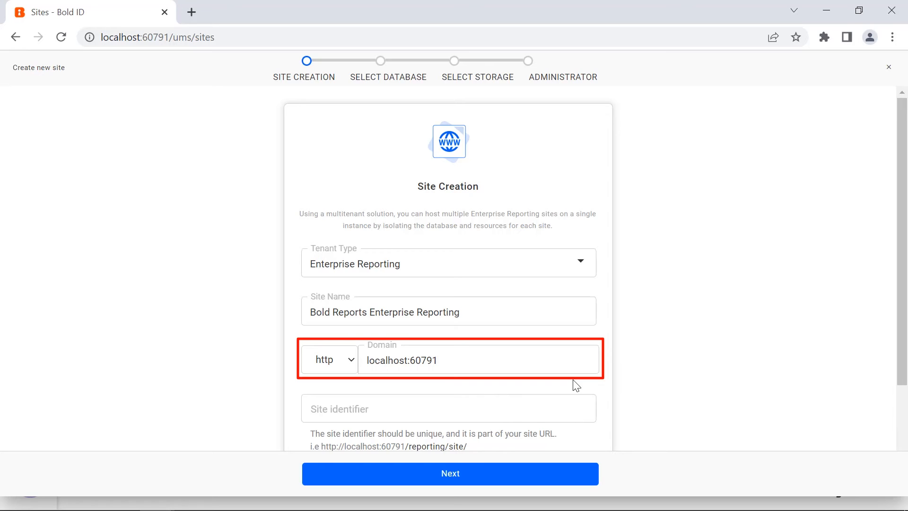
pyautogui.click(351, 365)
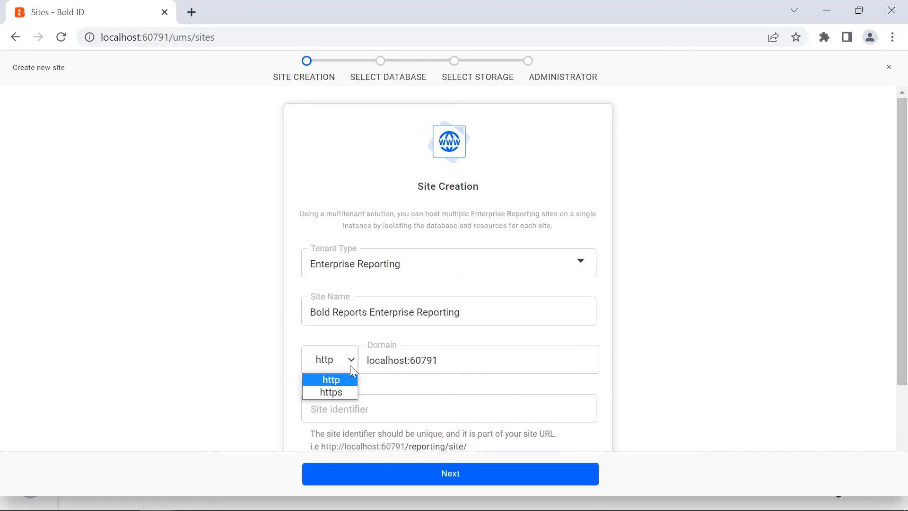
pyautogui.click(573, 383)
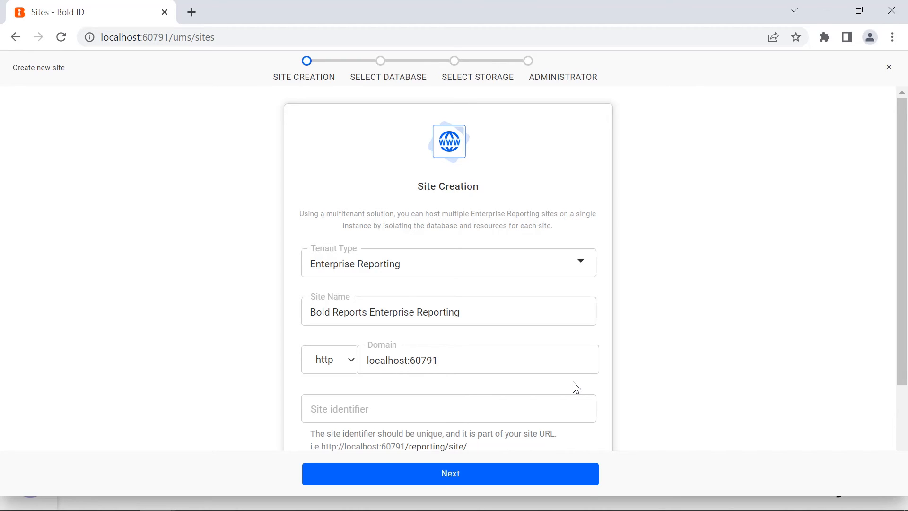
# - Set the site identifier to site2, keep the Enterprise Reporting branding, and proceed to database selection
pyautogui.click(551, 405)
pyautogui.write('site2')
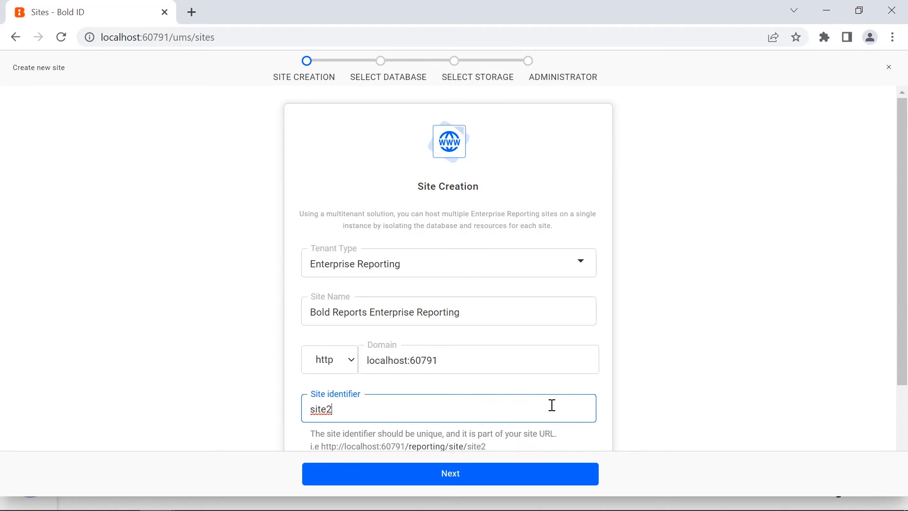
pyautogui.click(603, 418)
pyautogui.scroll(-2, 604, 419)
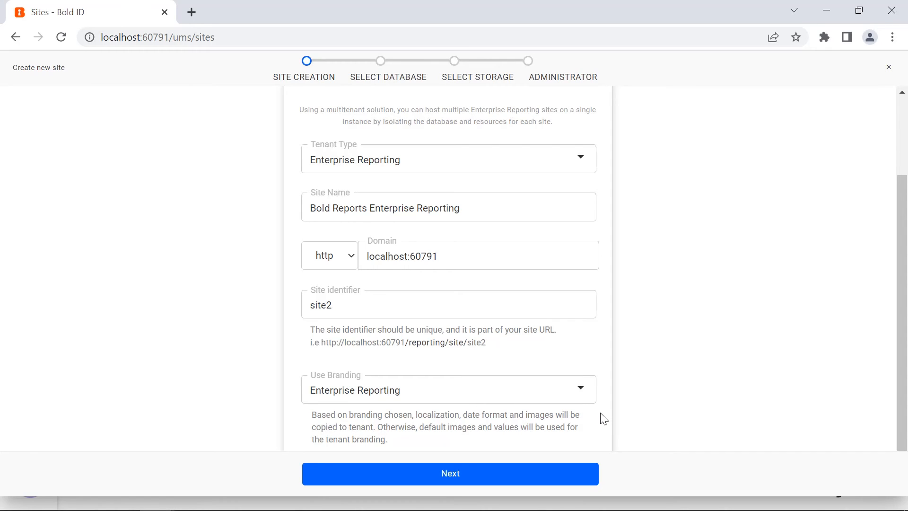
pyautogui.click(586, 395)
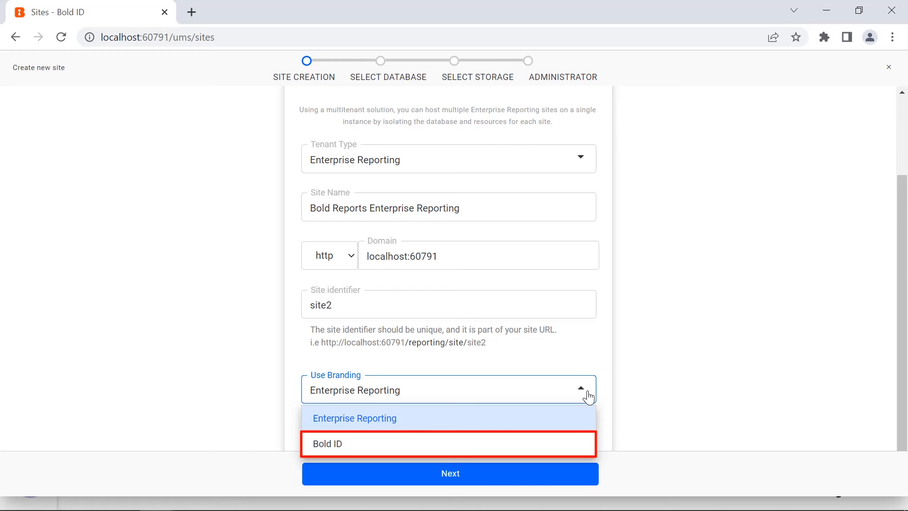
pyautogui.click(589, 398)
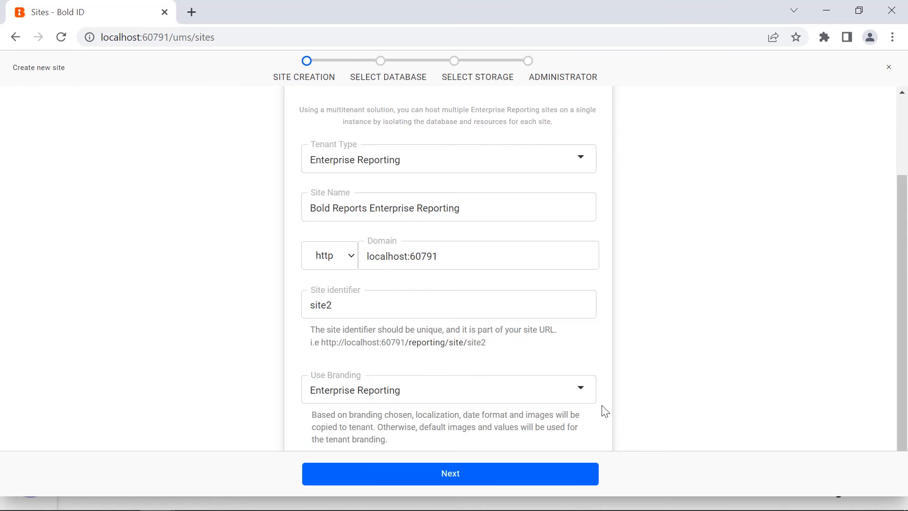
pyautogui.click(585, 473)
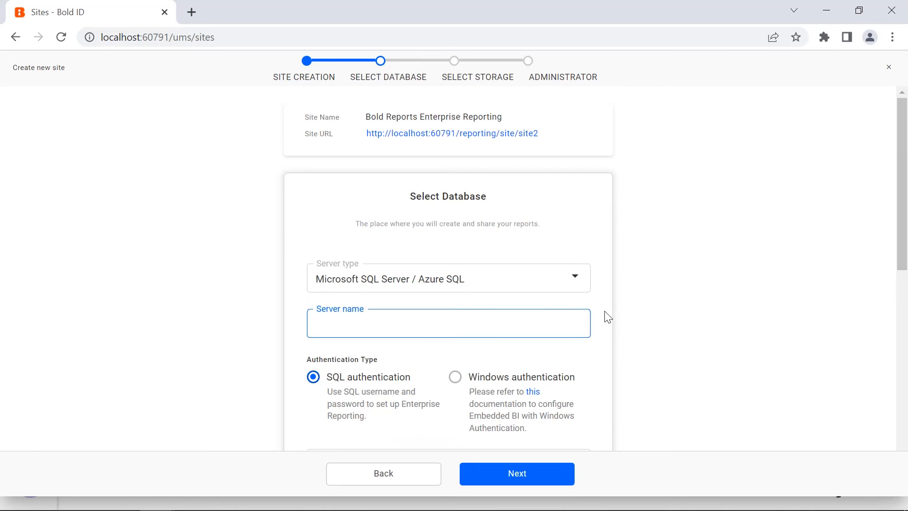
# - Keep Microsoft SQL Server / Azure SQL as the site database's server type and enter the server name
pyautogui.click(579, 289)
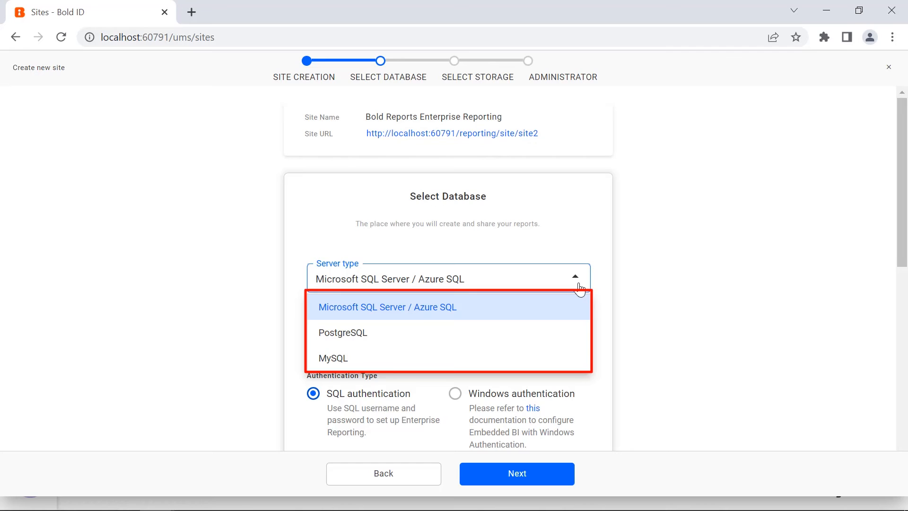
pyautogui.click(596, 308)
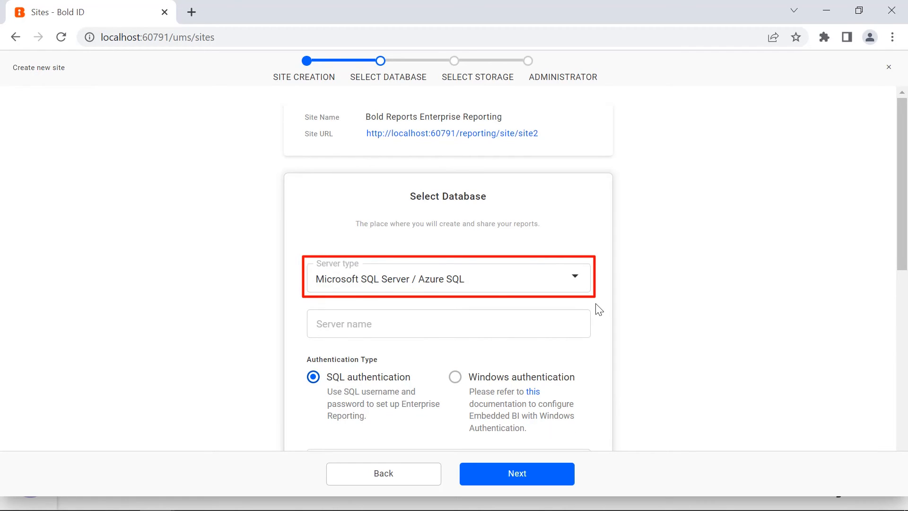
pyautogui.click(570, 324)
pyautogui.hotkey('ctrl', 'v')
# - Enter sa as the SQL authentication username and fill in the database password
pyautogui.scroll(-5, 602, 230)
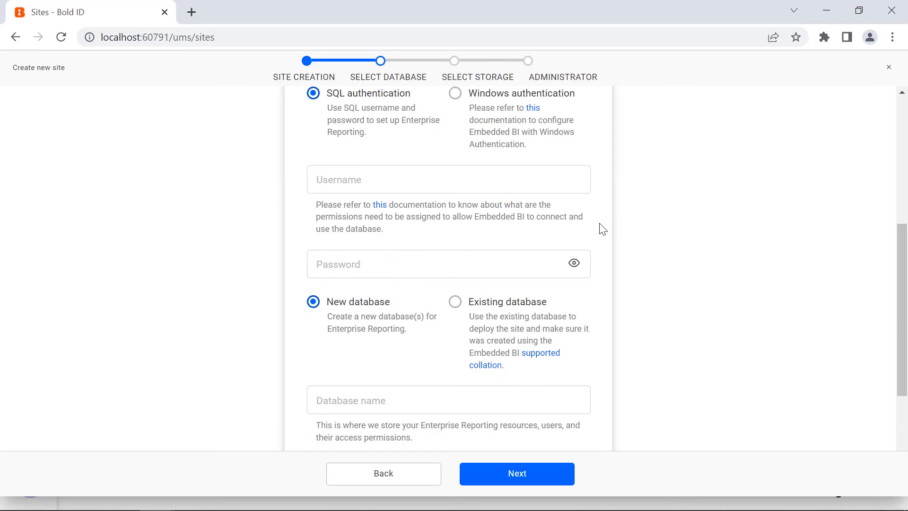
pyautogui.click(565, 183)
pyautogui.write('sa')
pyautogui.click(553, 255)
pyautogui.hotkey('ctrl', 'v')
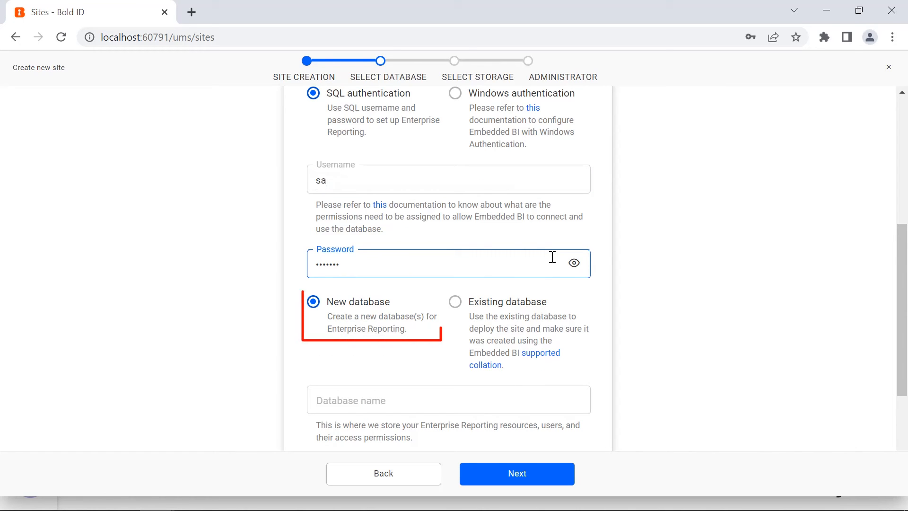
# - Name the new database boldreportsserverdb and proceed to storage selection
pyautogui.click(540, 399)
pyautogui.write('boldreportsserverdb')
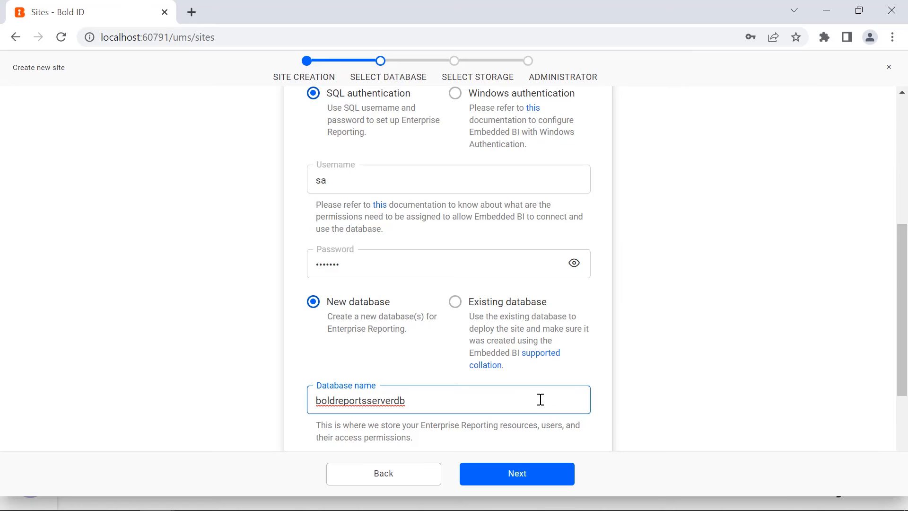
pyautogui.scroll(-3, 540, 399)
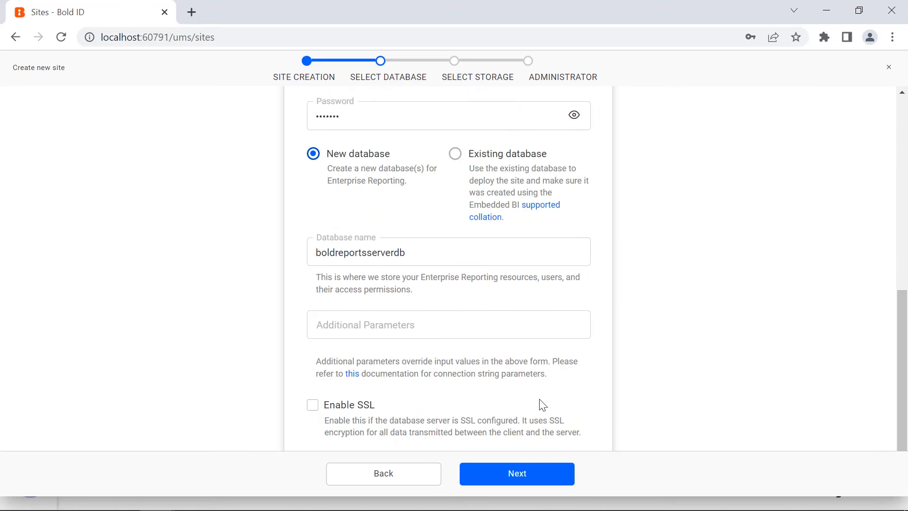
pyautogui.click(542, 473)
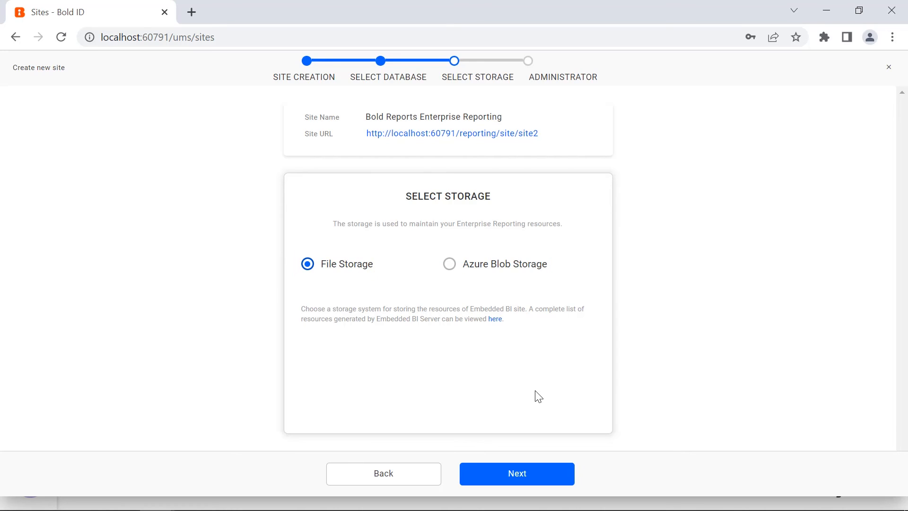
# - Keep File Storage for the site's resources, select the listed user as site administrator, and create and launch the site
pyautogui.click(541, 471)
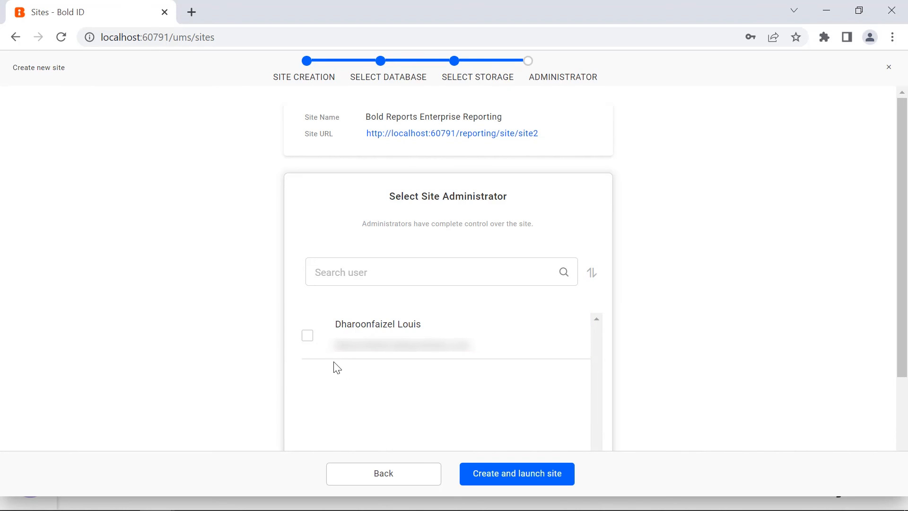
pyautogui.click(307, 337)
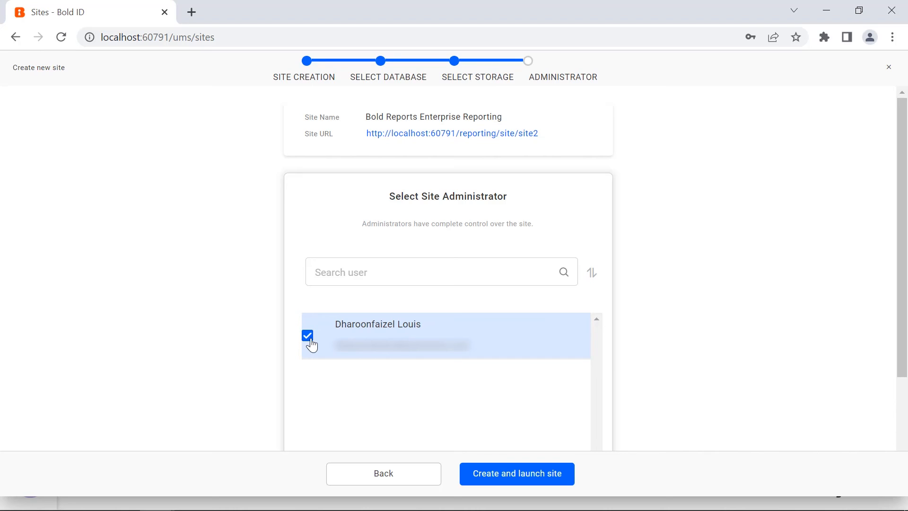
pyautogui.click(494, 473)
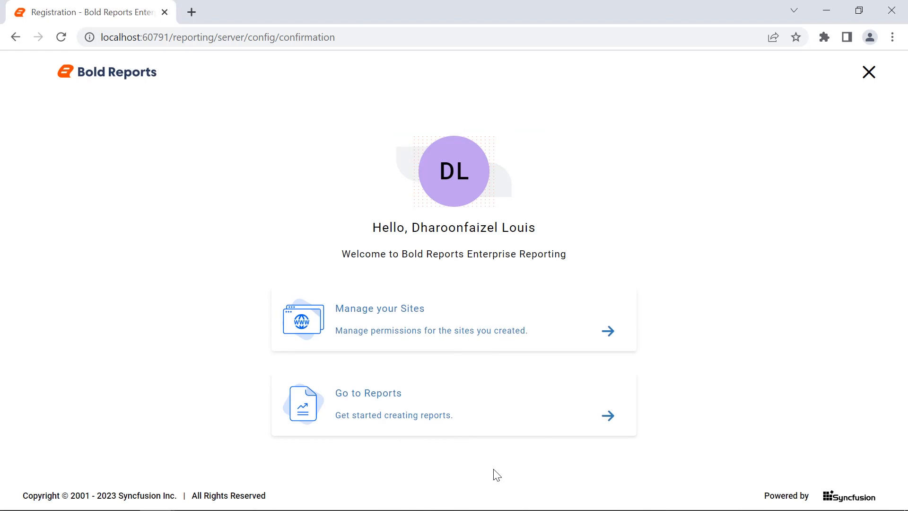
# - Go to the new site's reports and add the Sales Order Detail and Product Line Sales sample reports
pyautogui.click(490, 430)
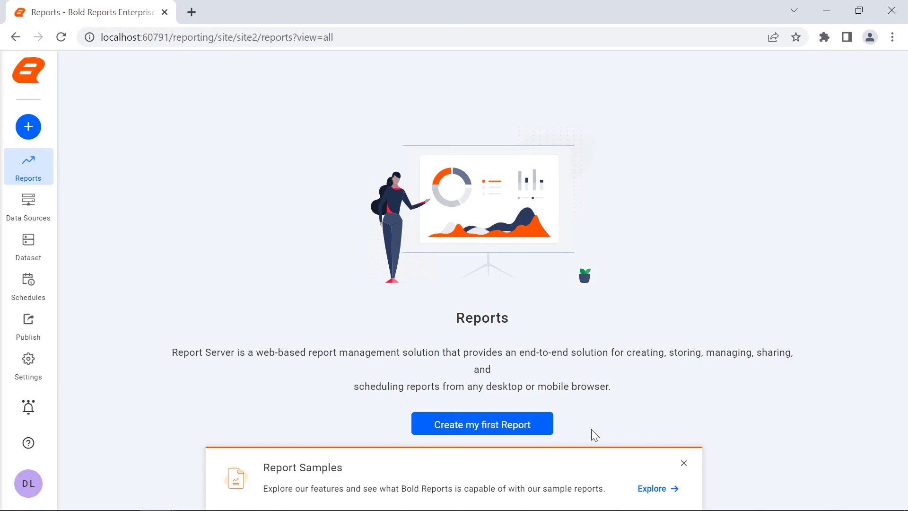
pyautogui.click(653, 489)
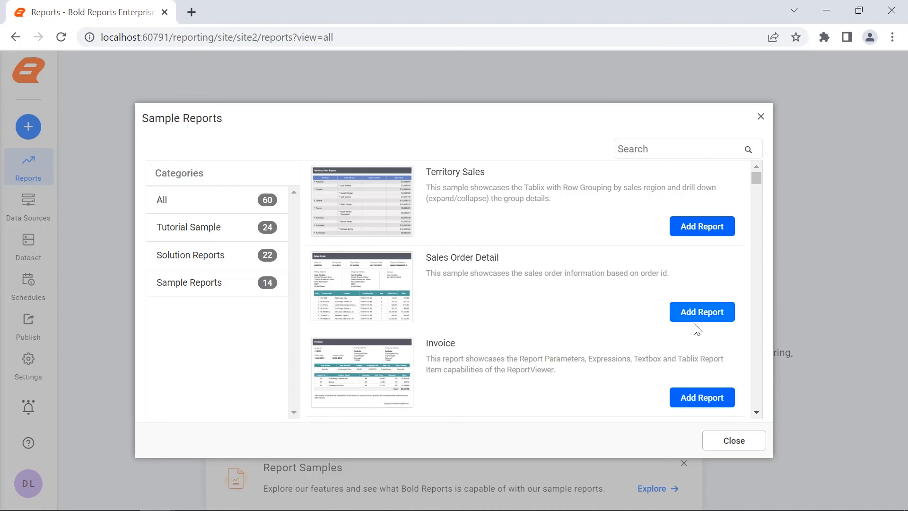
pyautogui.scroll(-10, 640, 327)
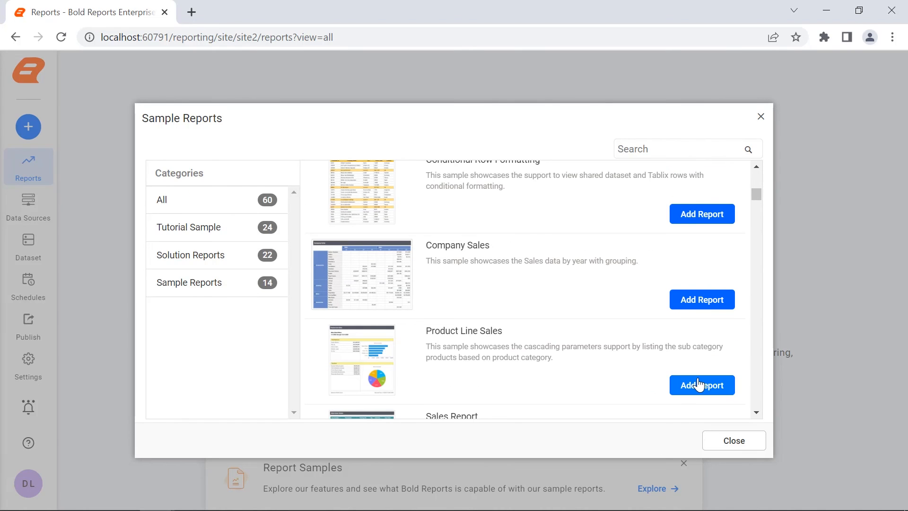
pyautogui.click(699, 384)
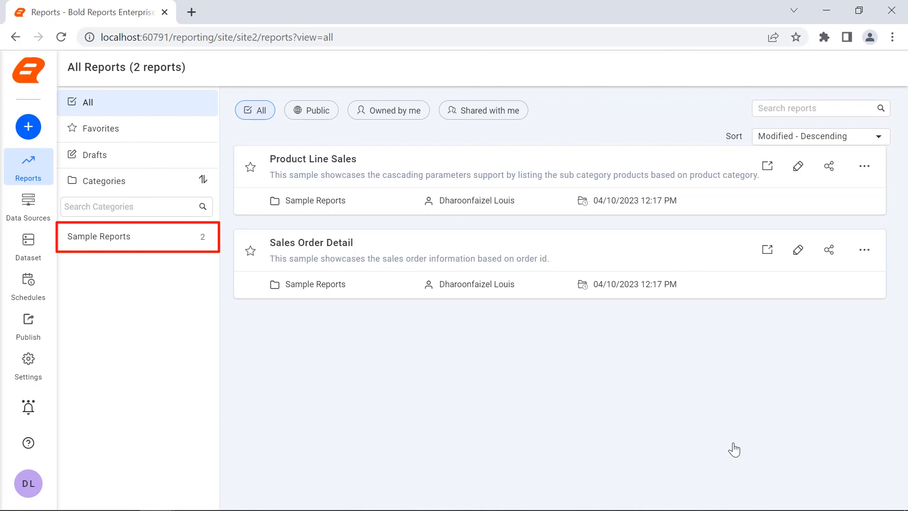
pyautogui.click(728, 272)
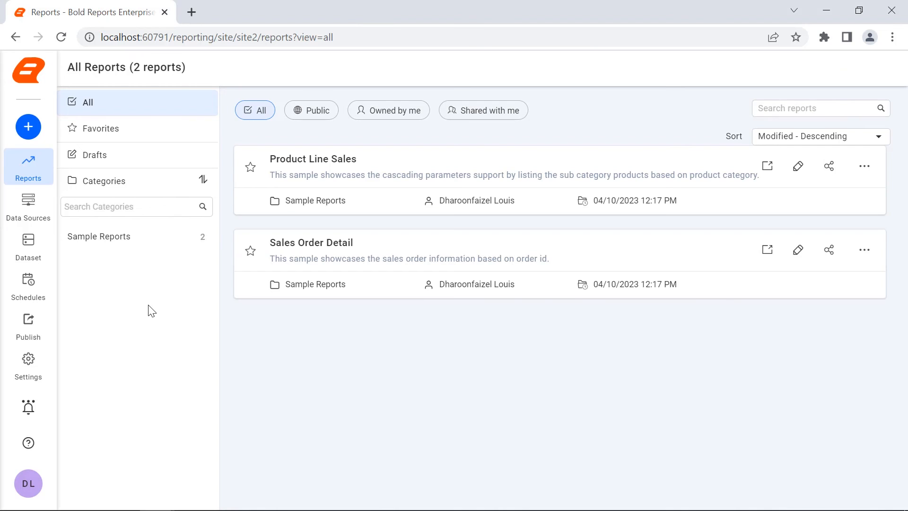
# - Start creating a data source and look through the available service connectors
pyautogui.click(28, 207)
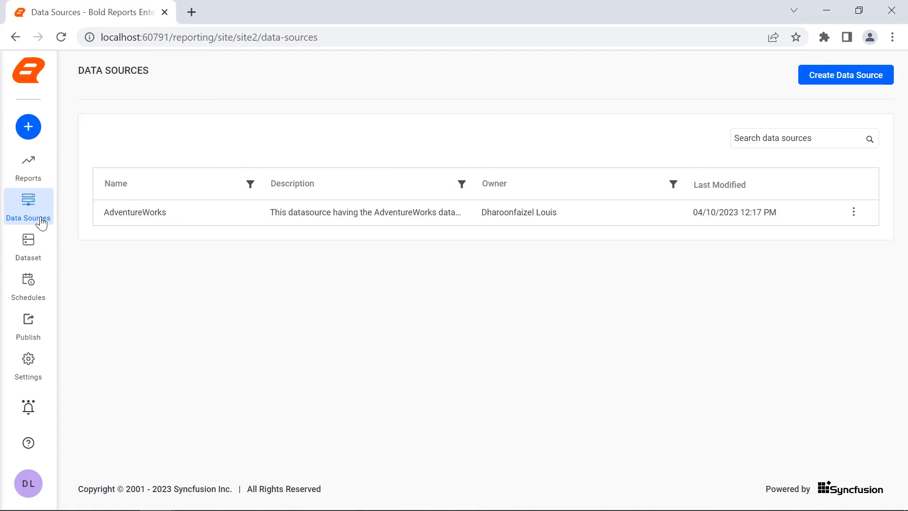
pyautogui.click(840, 74)
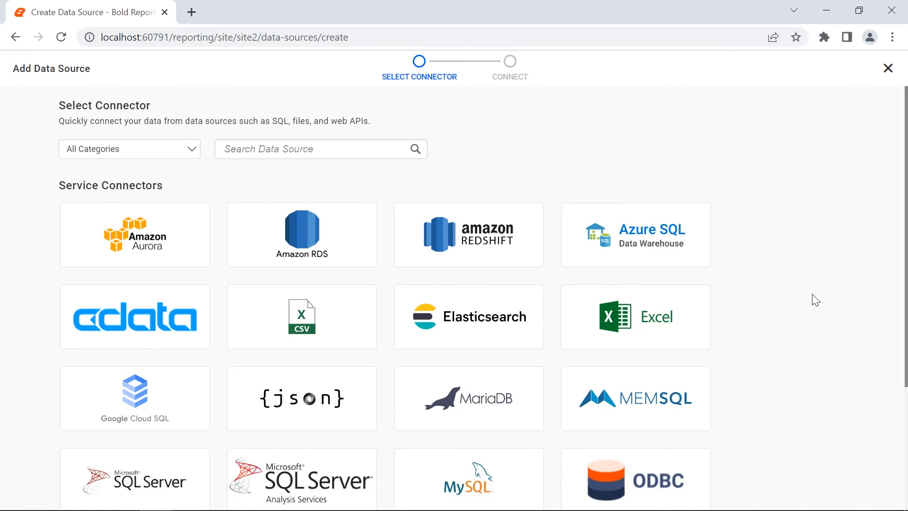
pyautogui.scroll(-4, 816, 300)
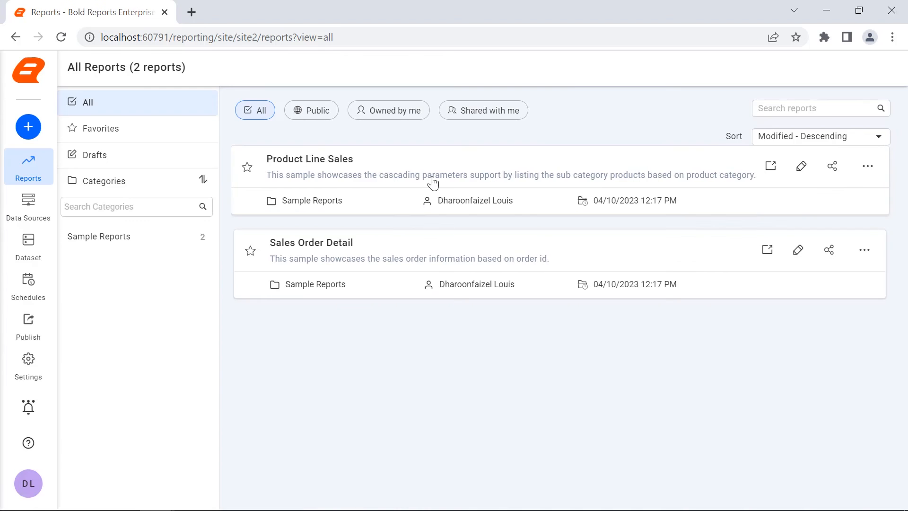
# - Open the Product Line Sales report, export it as a PDF, and review the exported file
pyautogui.click(432, 180)
pyautogui.click(47, 65)
pyautogui.click(57, 91)
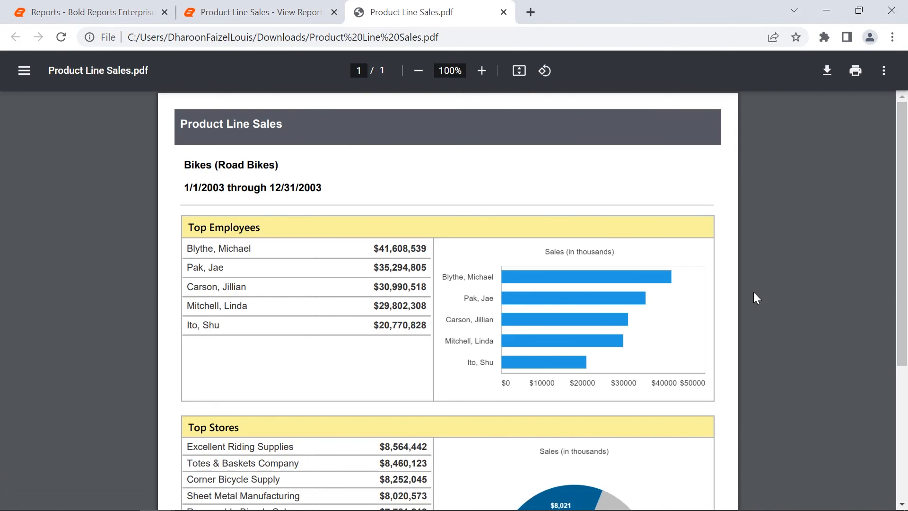
pyautogui.scroll(-5, 753, 292)
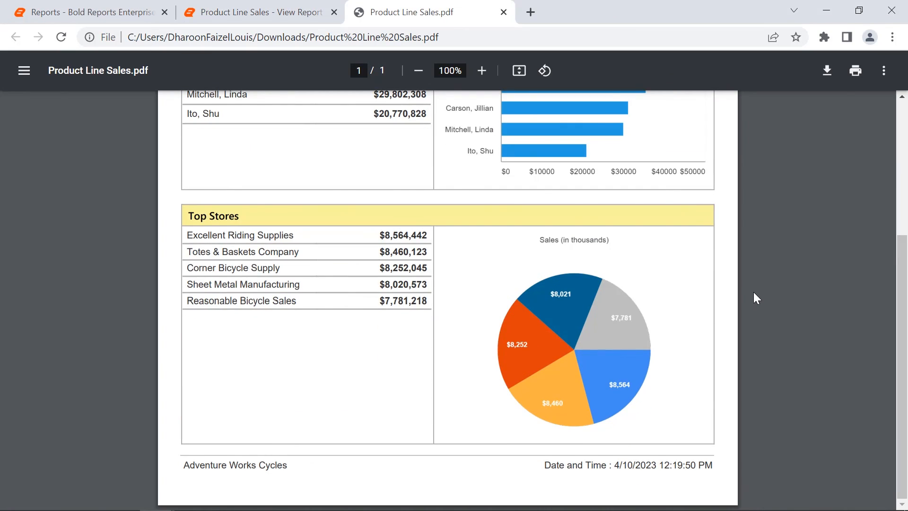